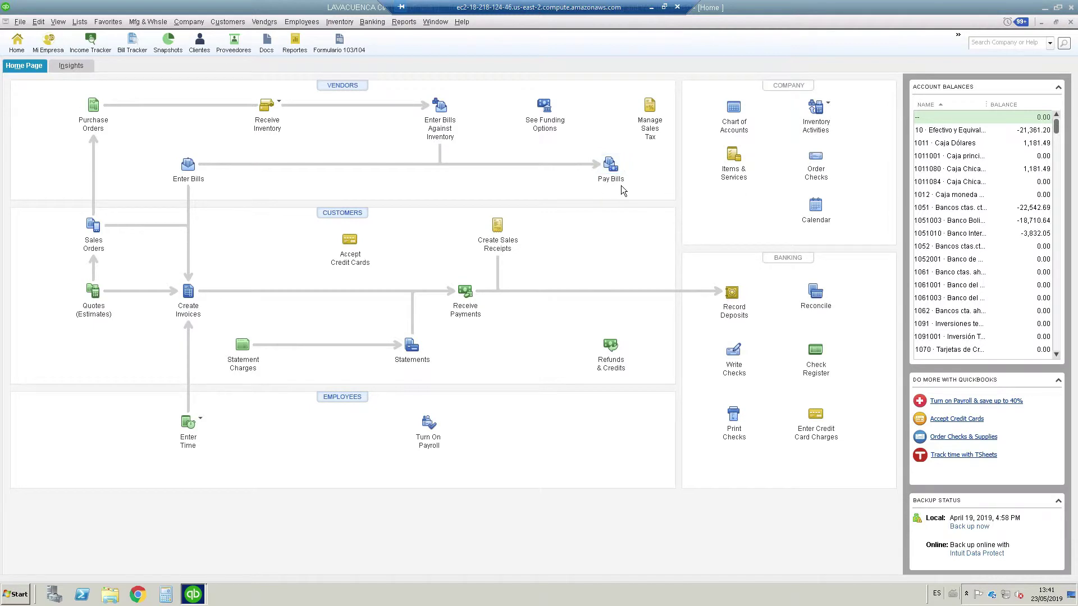
# Open Pay Bills showing only bills due on or before 31/03/2019
pyautogui.click(264, 21)
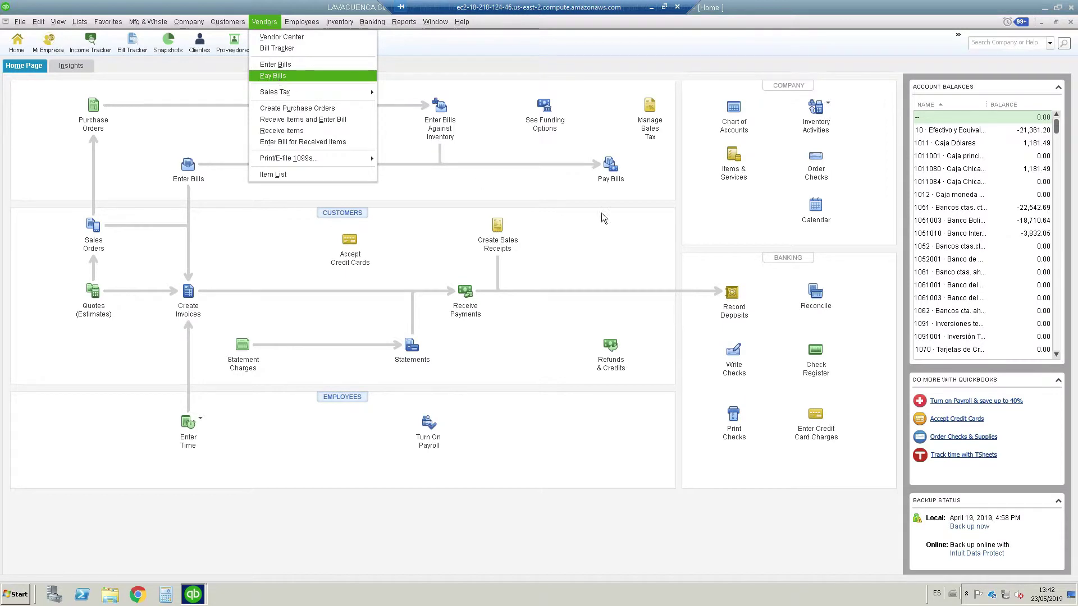
pyautogui.click(613, 169)
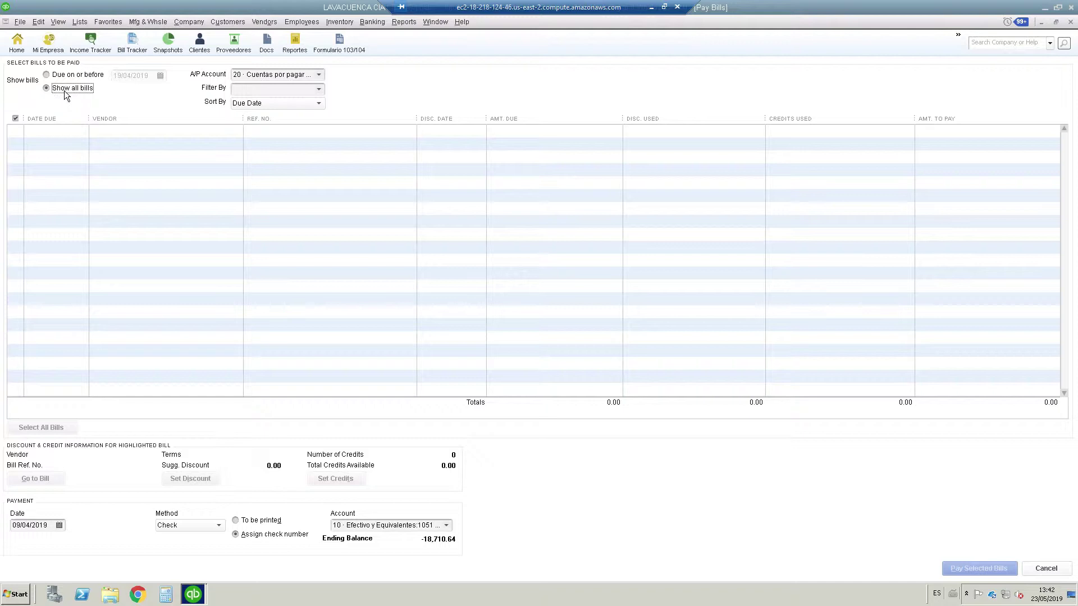
pyautogui.click(56, 77)
pyautogui.click(160, 76)
pyautogui.click(125, 95)
pyautogui.click(130, 191)
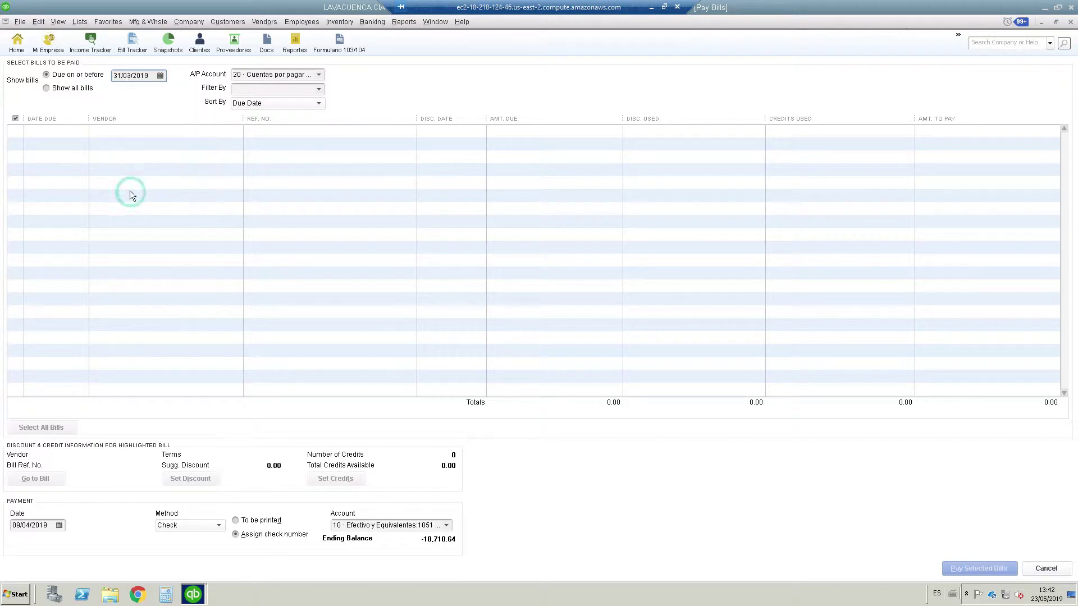
# Filter the bills to the chosen vendor, leaving one 560.00 bill due 31/03/2019
pyautogui.click(282, 87)
pyautogui.write('PERALTA')
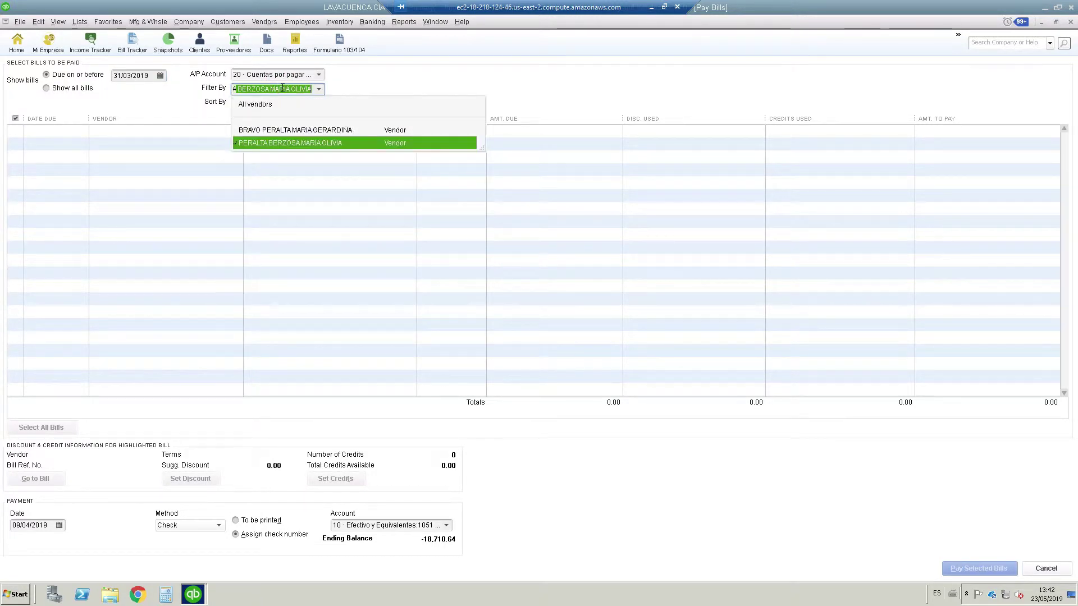
pyautogui.click(311, 141)
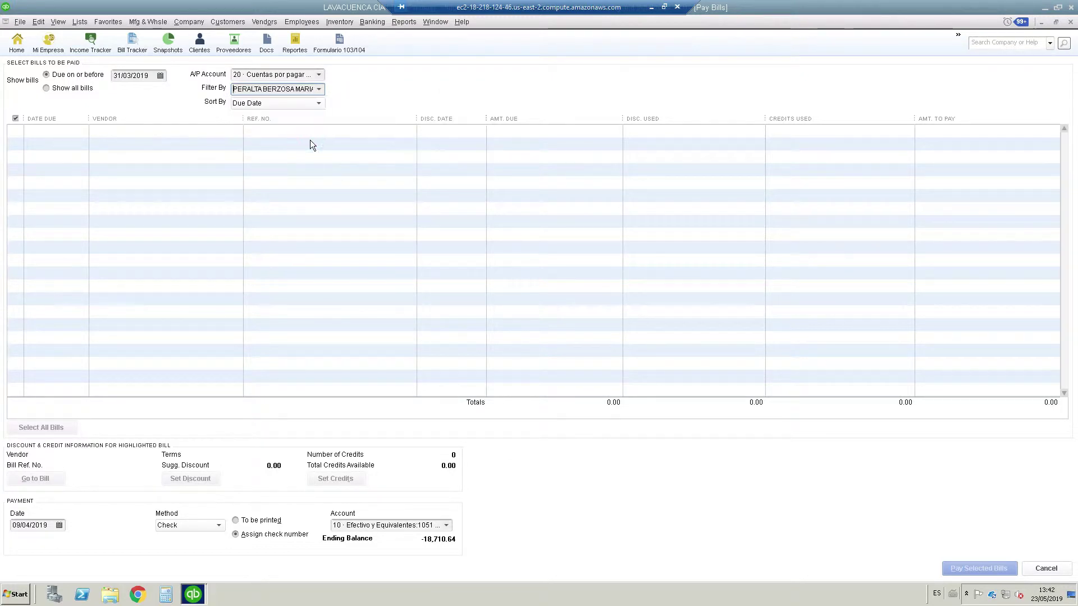
pyautogui.click(319, 76)
pyautogui.click(310, 130)
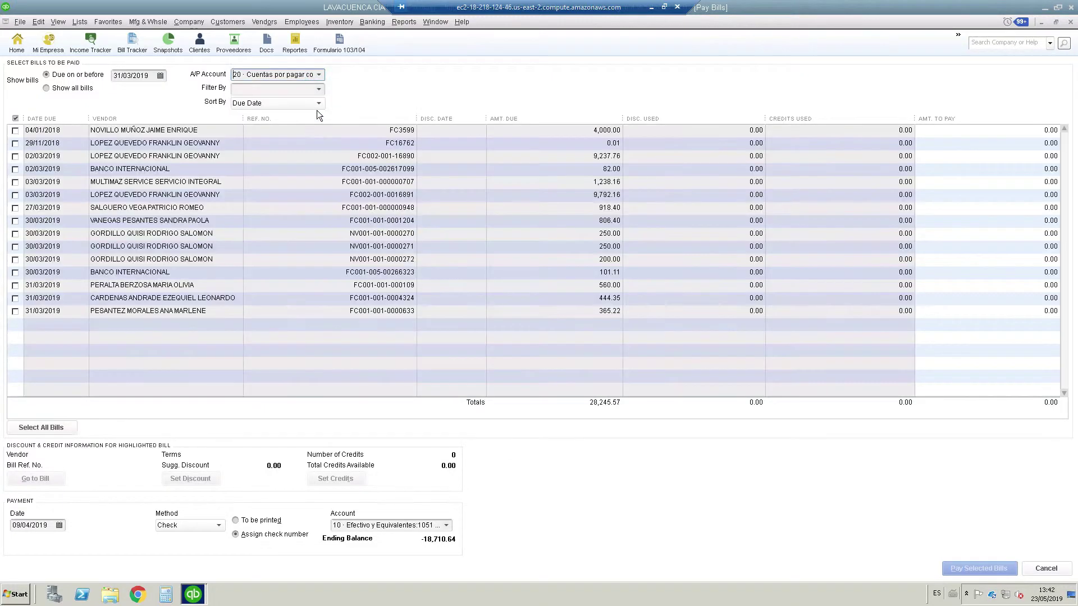
pyautogui.click(318, 89)
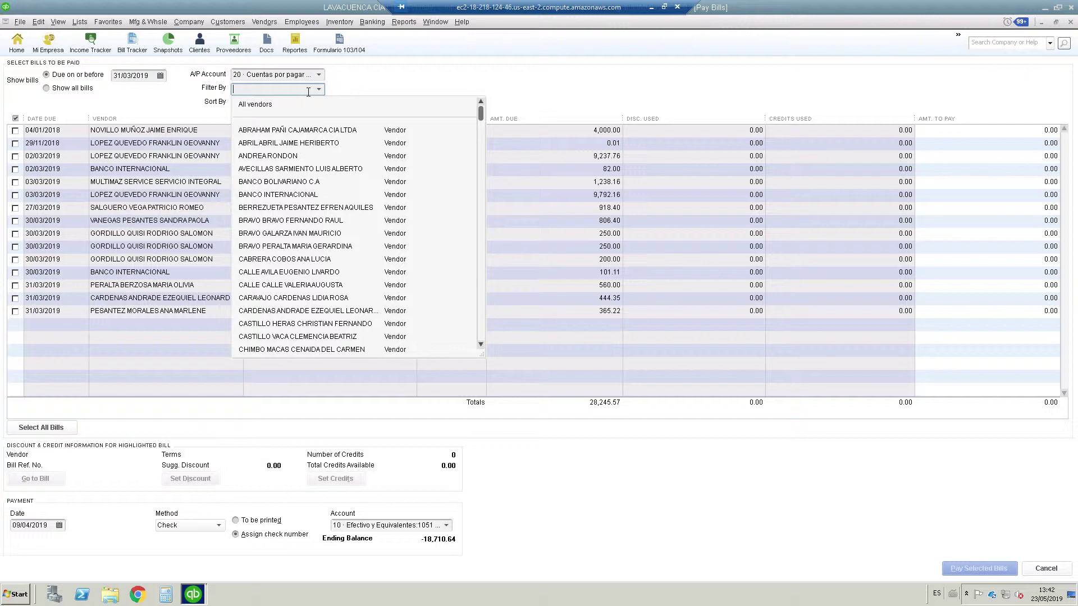
pyautogui.write('PERALTA')
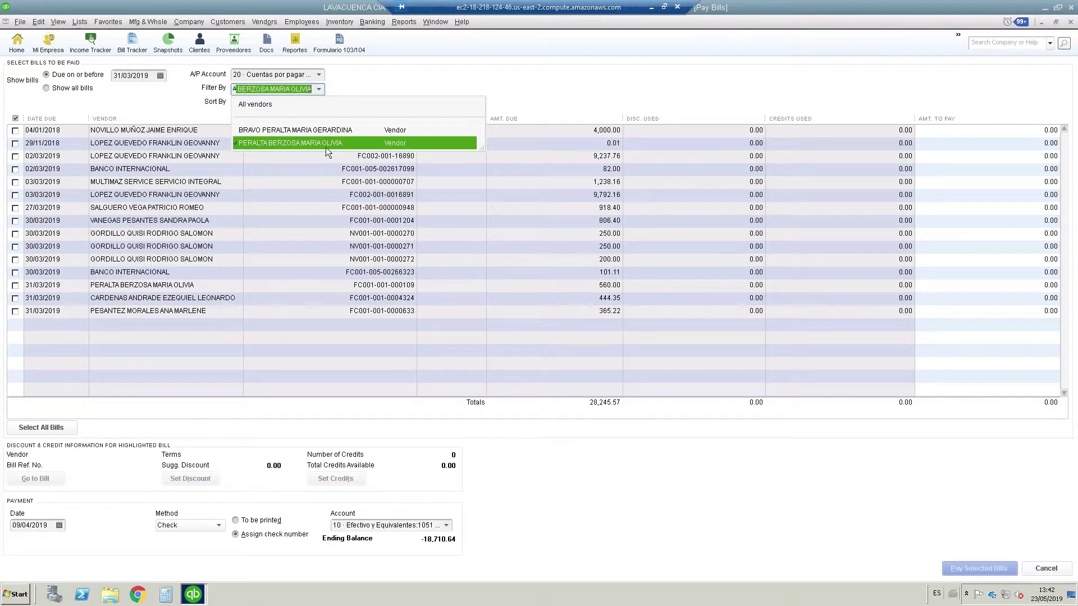
pyautogui.click(324, 141)
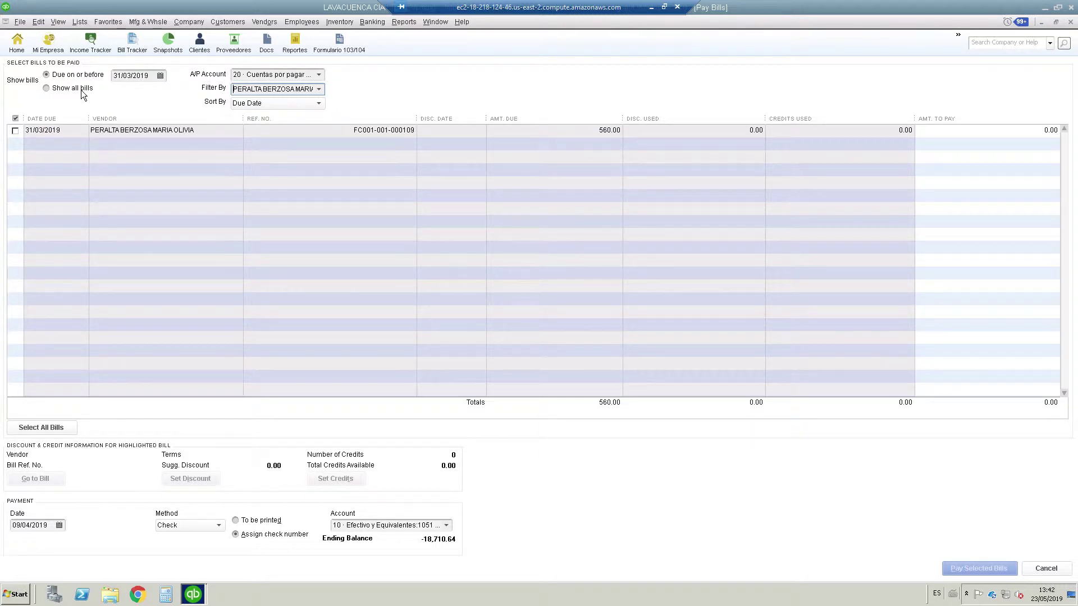
# Show all three of the vendor's bills and tick the 560.00 bill dated 31/03/2019
pyautogui.click(58, 89)
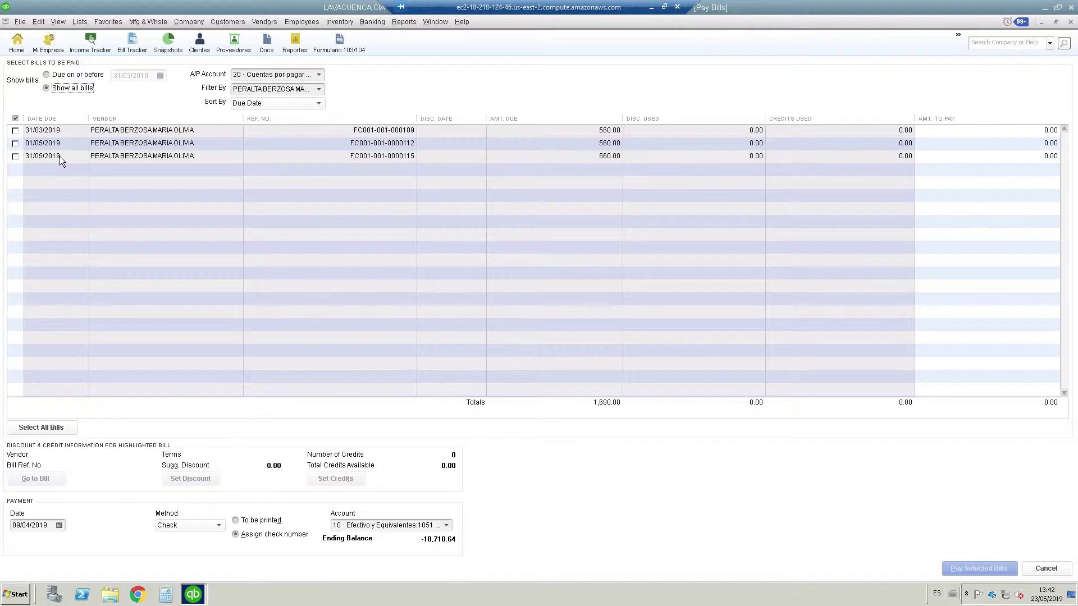
pyautogui.click(15, 131)
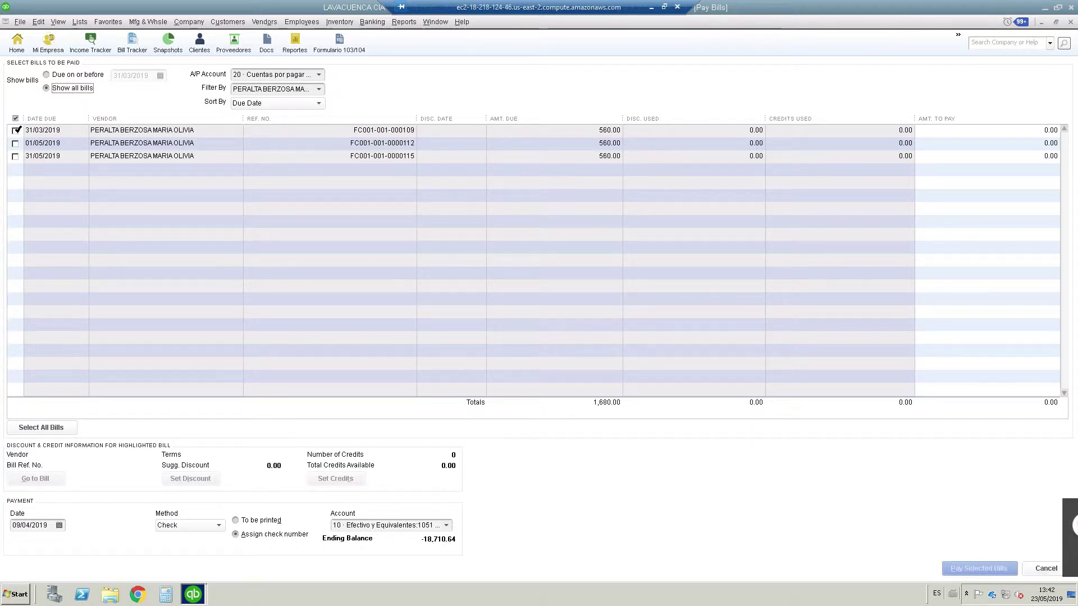
pyautogui.click(15, 130)
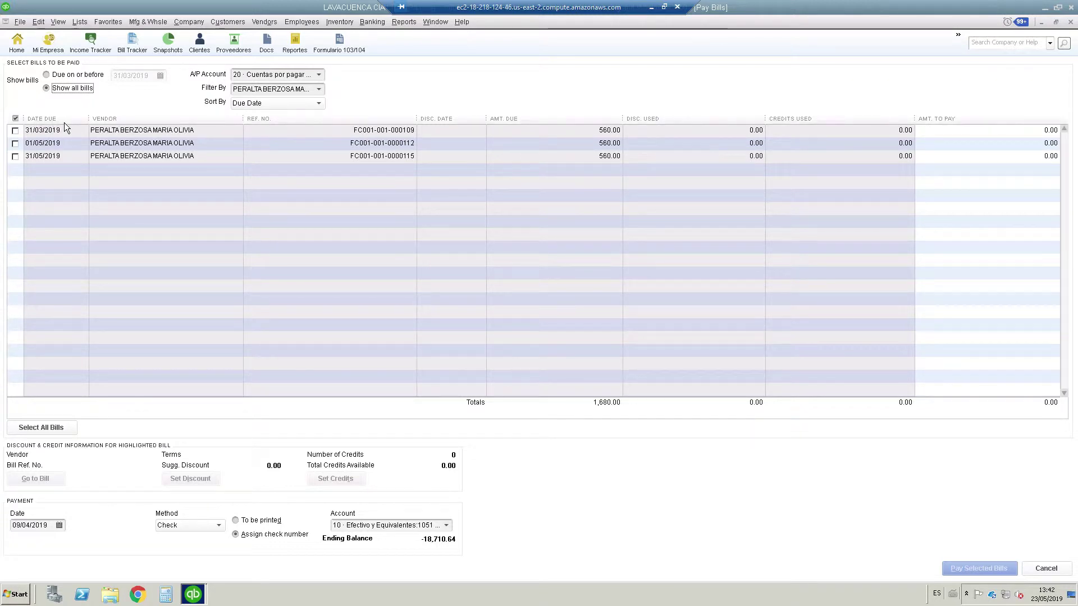
pyautogui.click(63, 132)
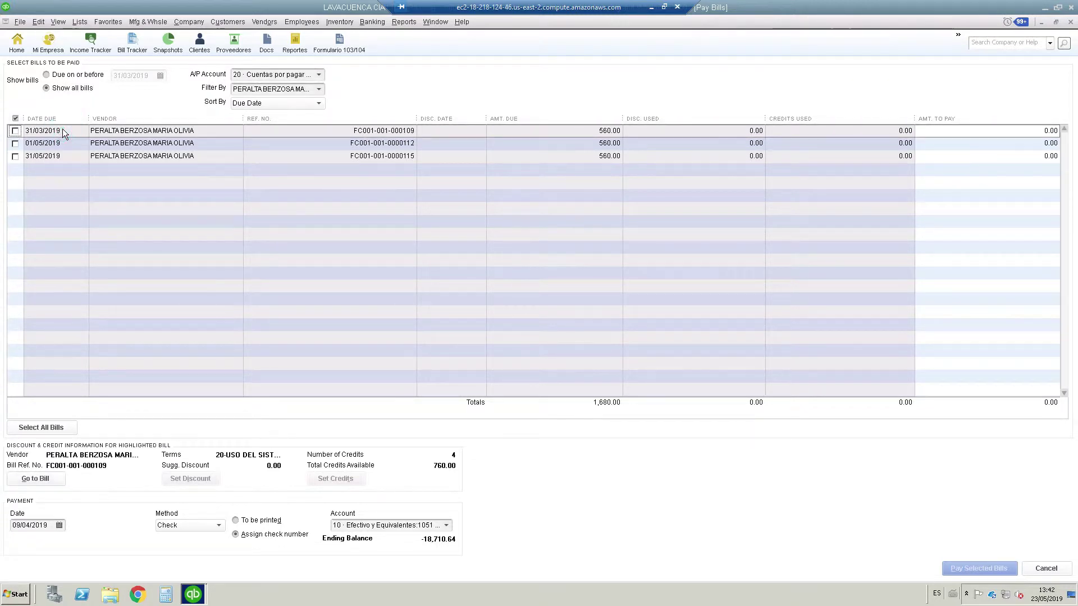
pyautogui.click(15, 131)
pyautogui.click(31, 480)
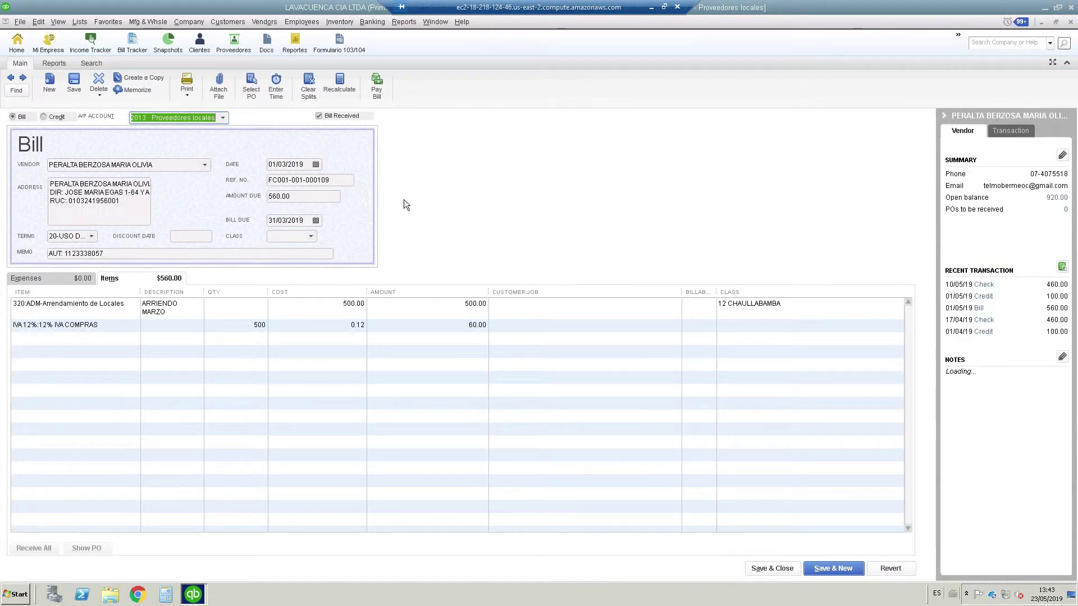
pyautogui.press('Escape')
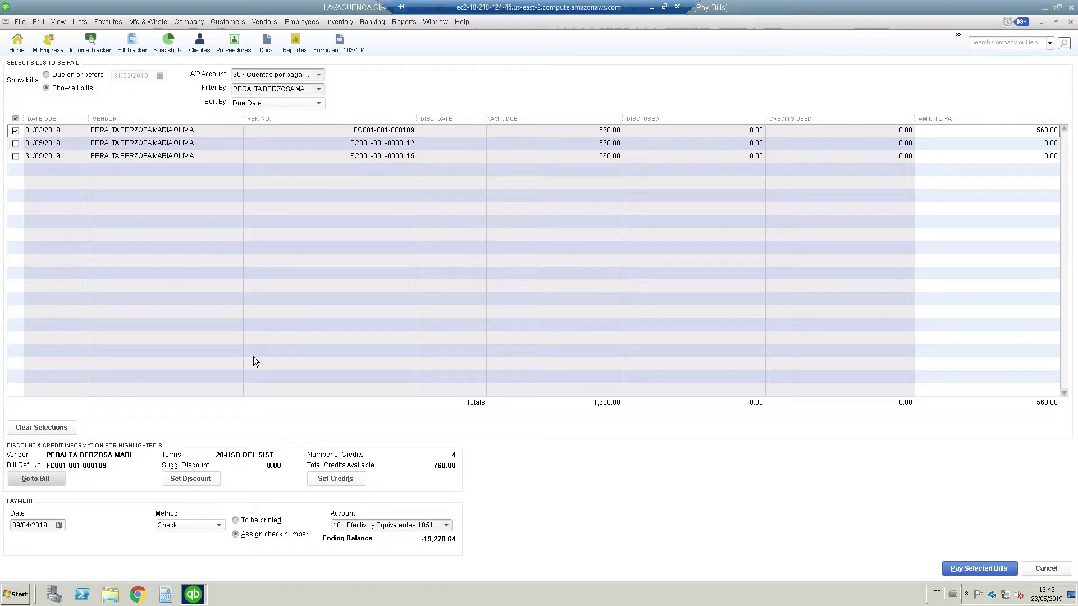
pyautogui.click(59, 525)
pyautogui.click(23, 491)
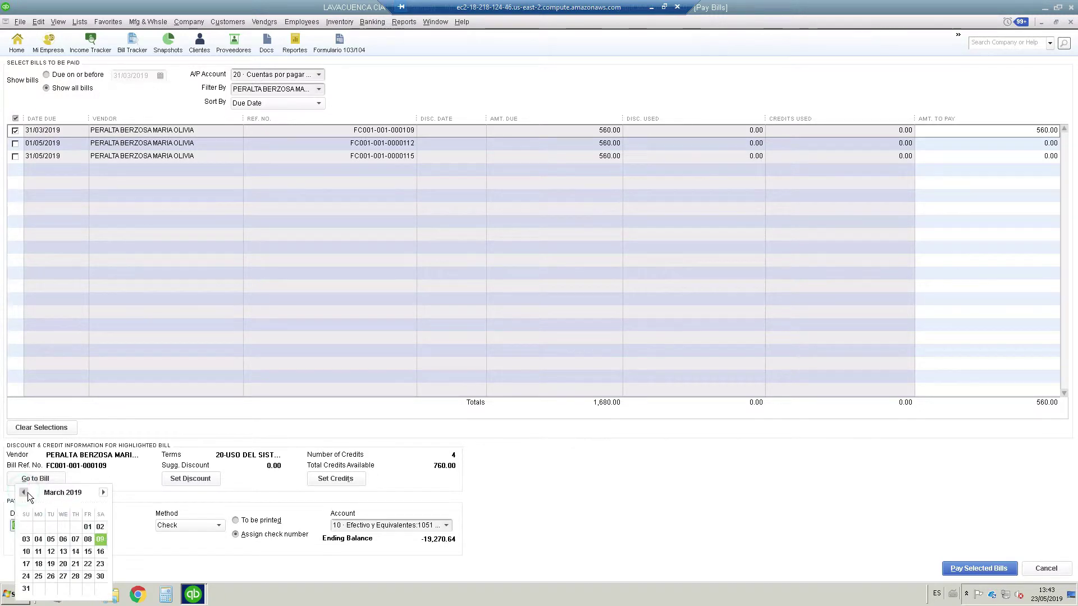
pyautogui.click(64, 551)
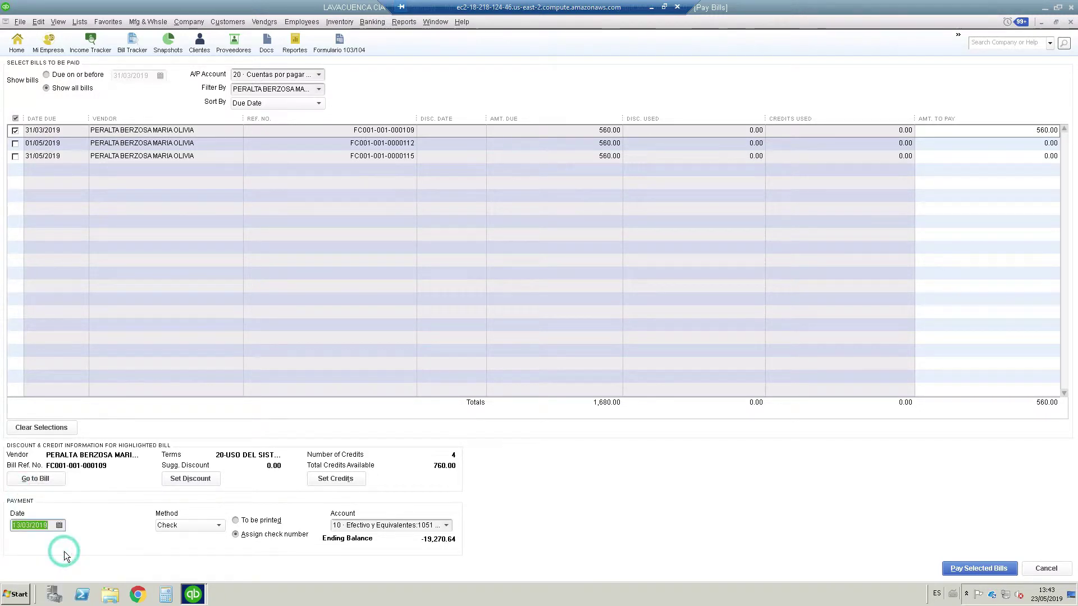
pyautogui.click(217, 527)
pyautogui.click(179, 540)
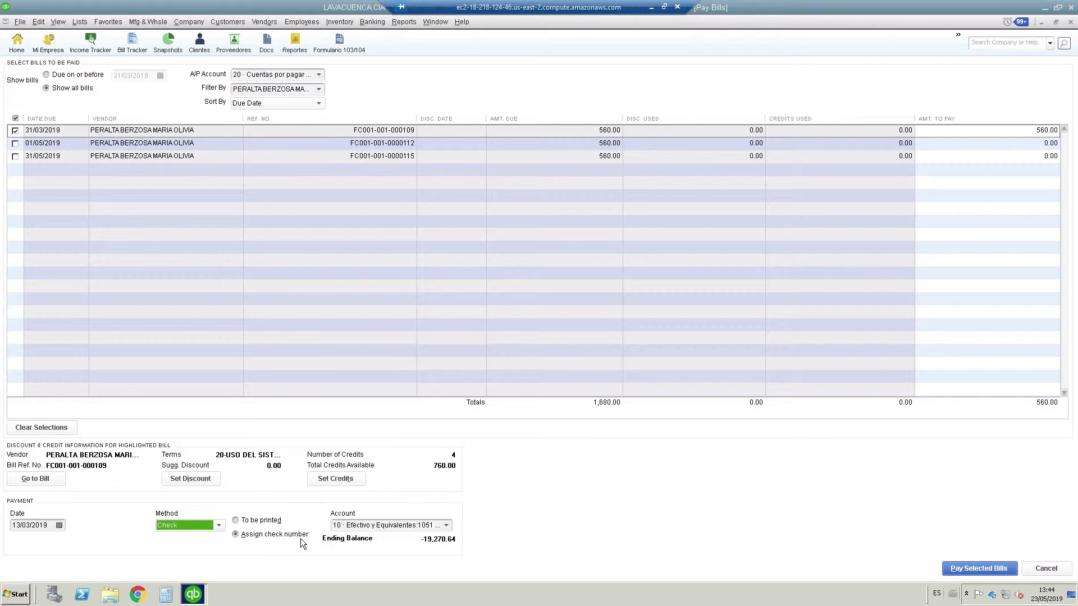
pyautogui.click(446, 524)
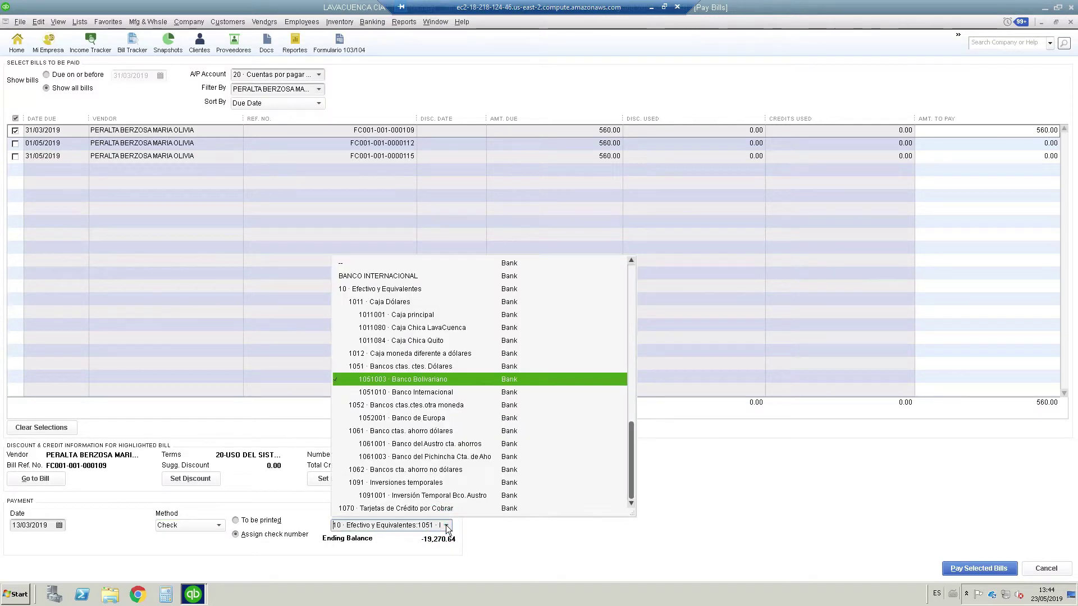
pyautogui.click(445, 524)
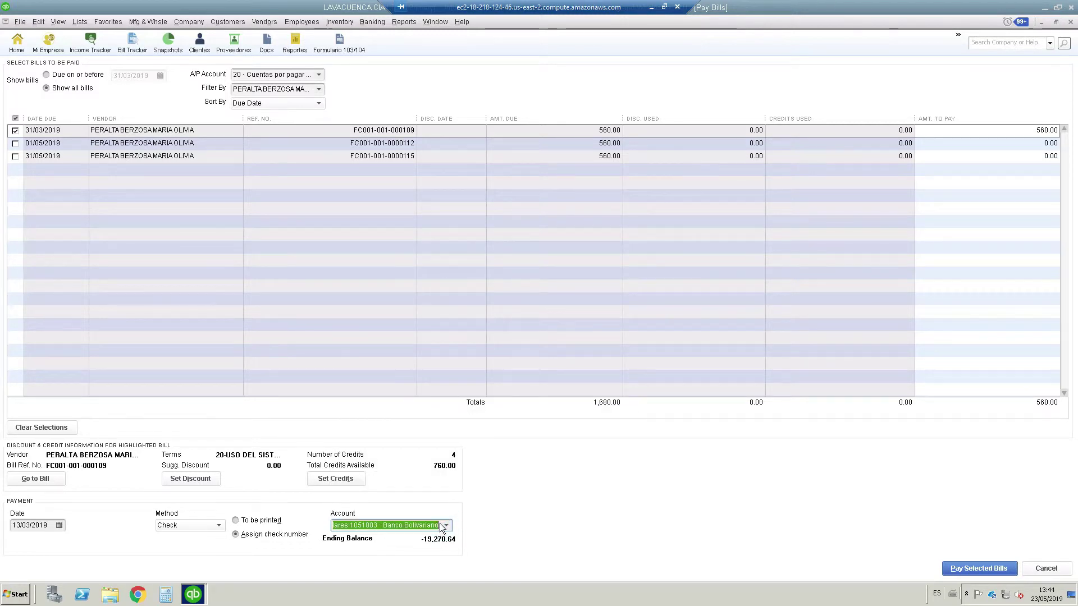
# Apply the 07/03/2019 credit of 100.00 to the bill, reducing the payment to 460.00
pyautogui.click(339, 479)
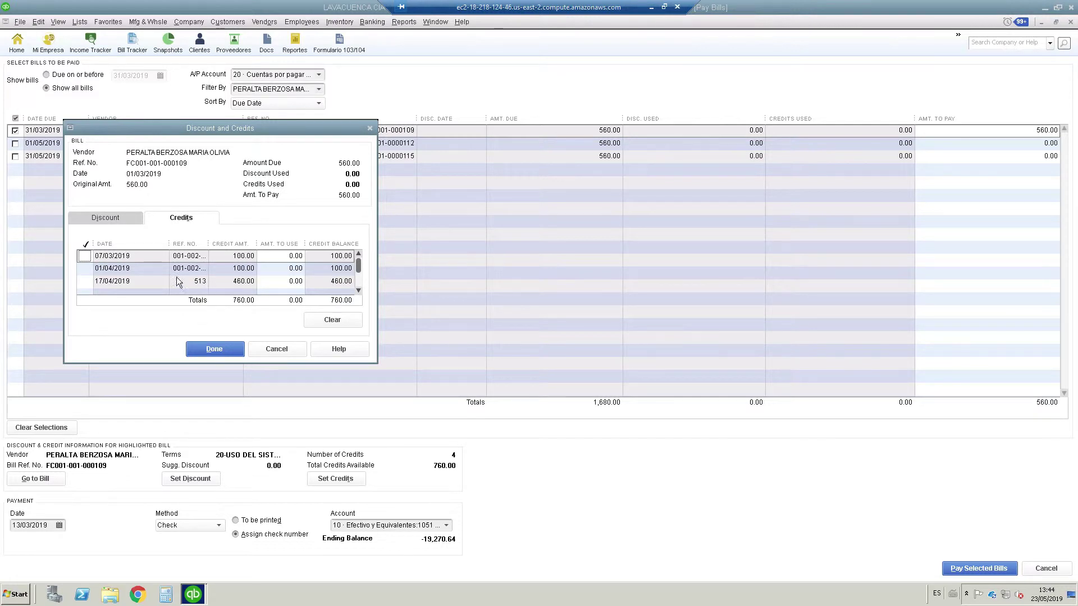
pyautogui.click(85, 257)
pyautogui.moveTo(208, 243); pyautogui.dragTo(289, 246)
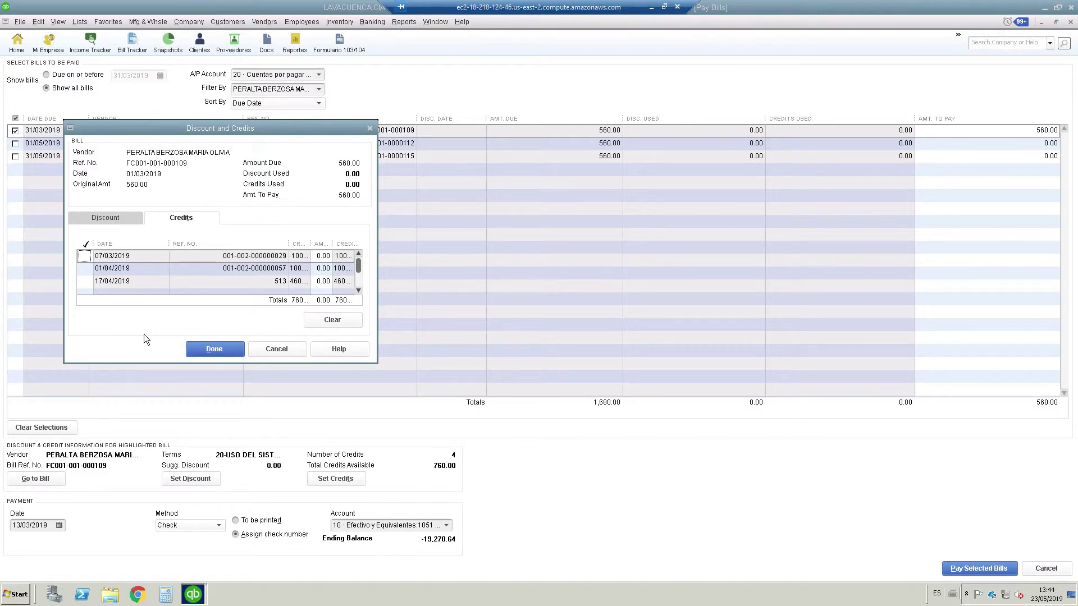
pyautogui.click(84, 256)
pyautogui.click(229, 349)
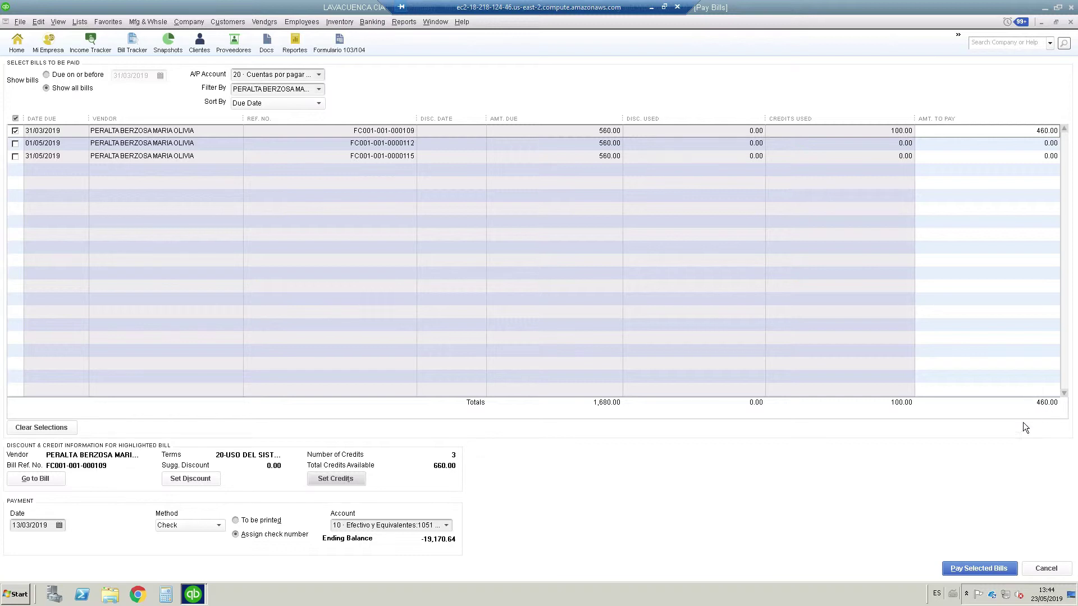
# Pay the bill with check number 458 and enter the closing-date password to record it
pyautogui.click(968, 569)
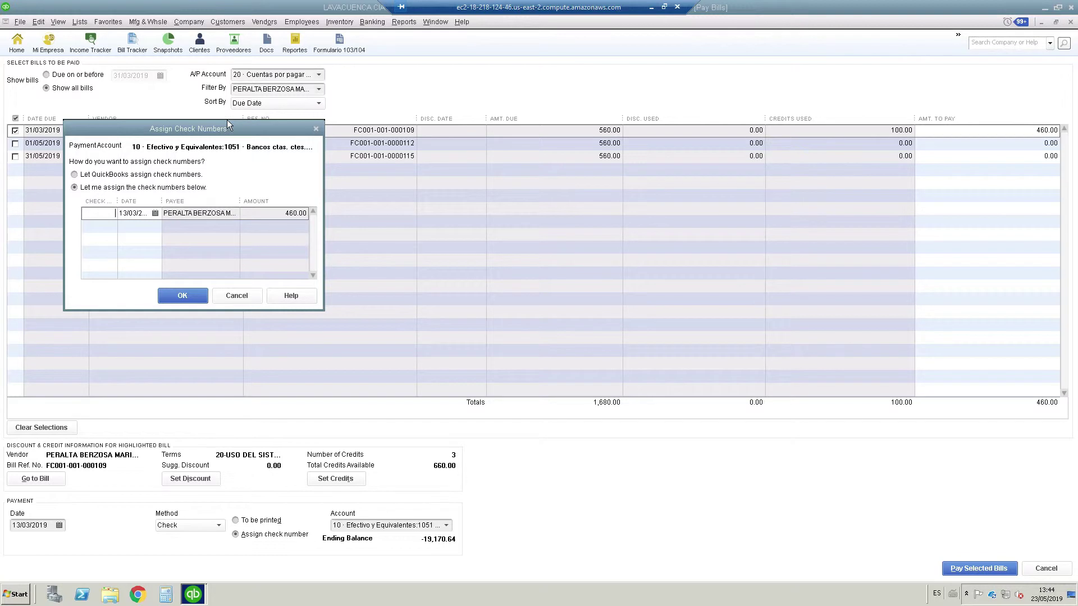
pyautogui.write('458')
pyautogui.click(144, 212)
pyautogui.click(189, 295)
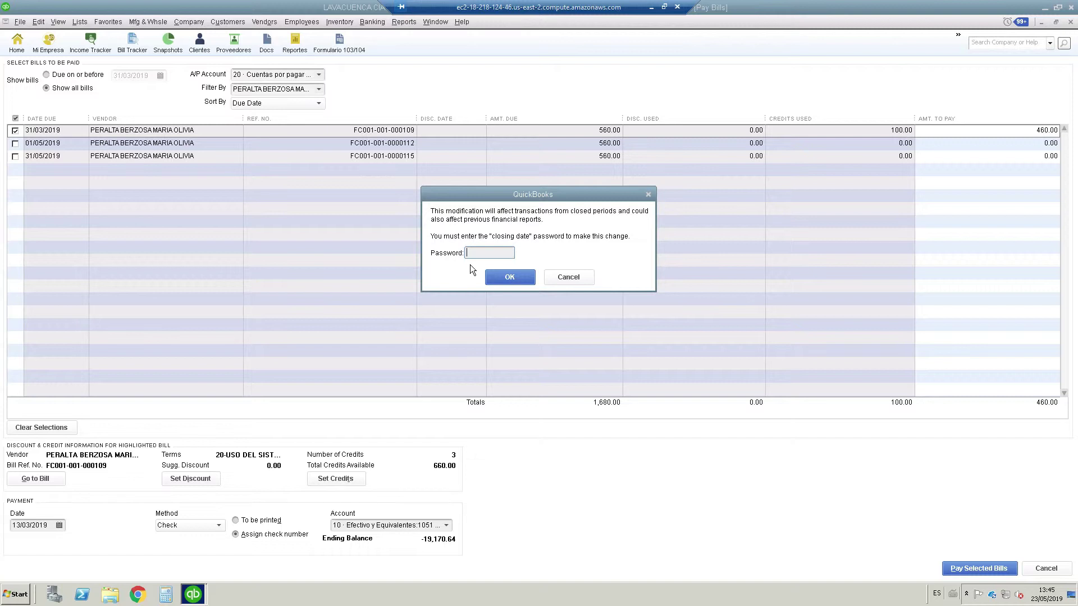
pyautogui.write('••')
pyautogui.click(504, 278)
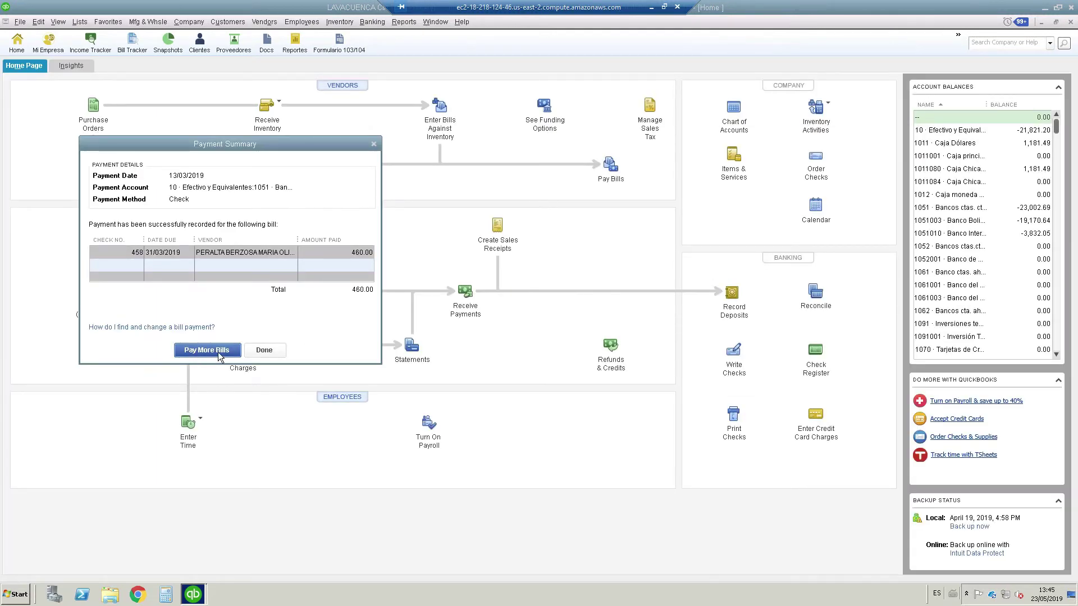
pyautogui.click(264, 351)
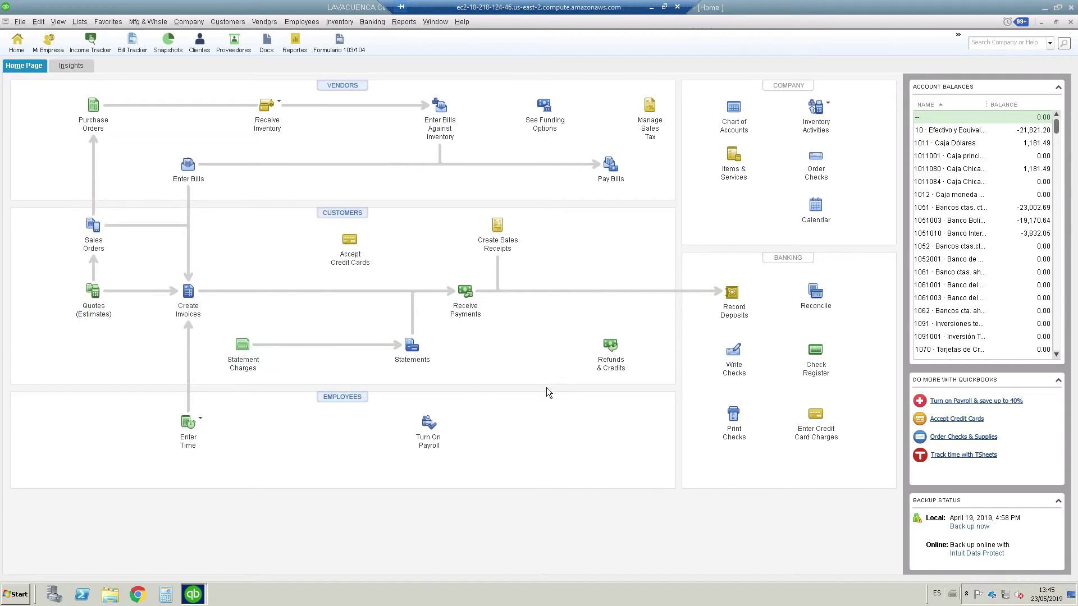
# Find the vendor in the Vendor Center and open Bill Pmt-Check 458 from its transactions
pyautogui.click(258, 22)
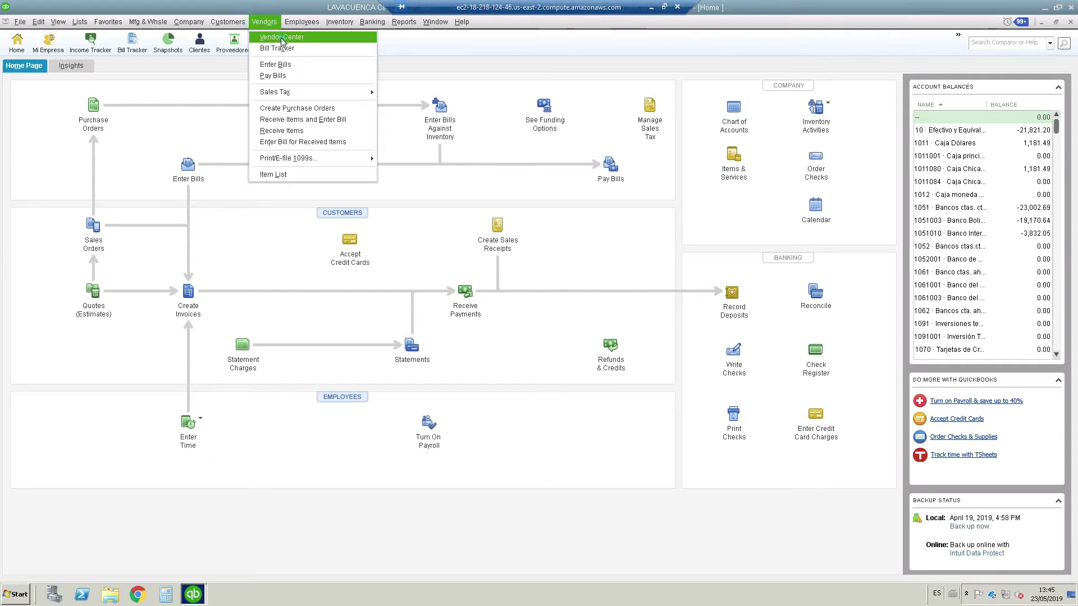
pyautogui.click(239, 157)
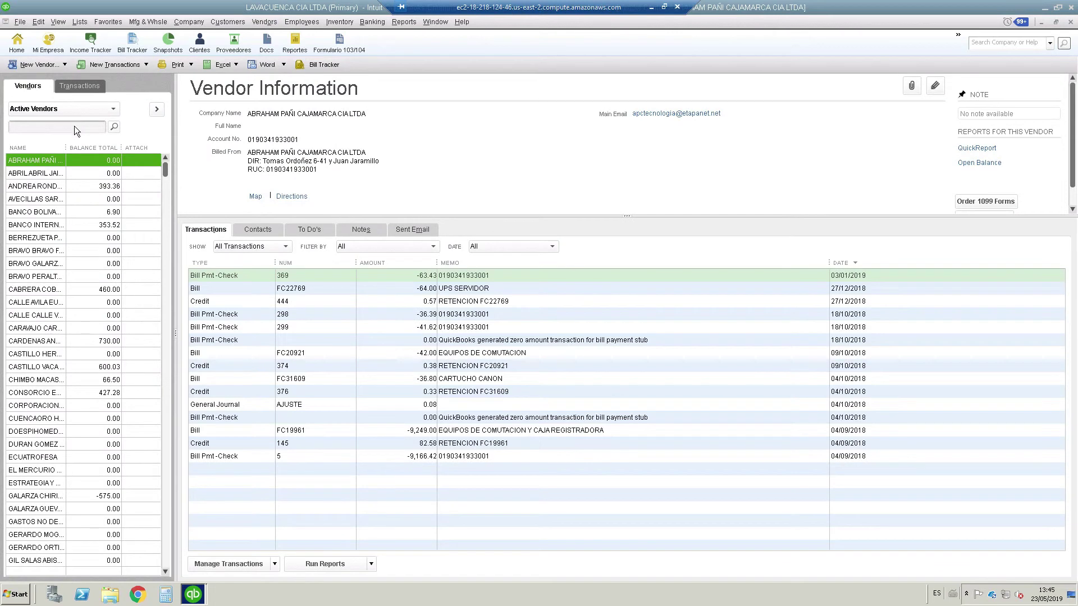
pyautogui.click(75, 126)
pyautogui.write('èrañ')
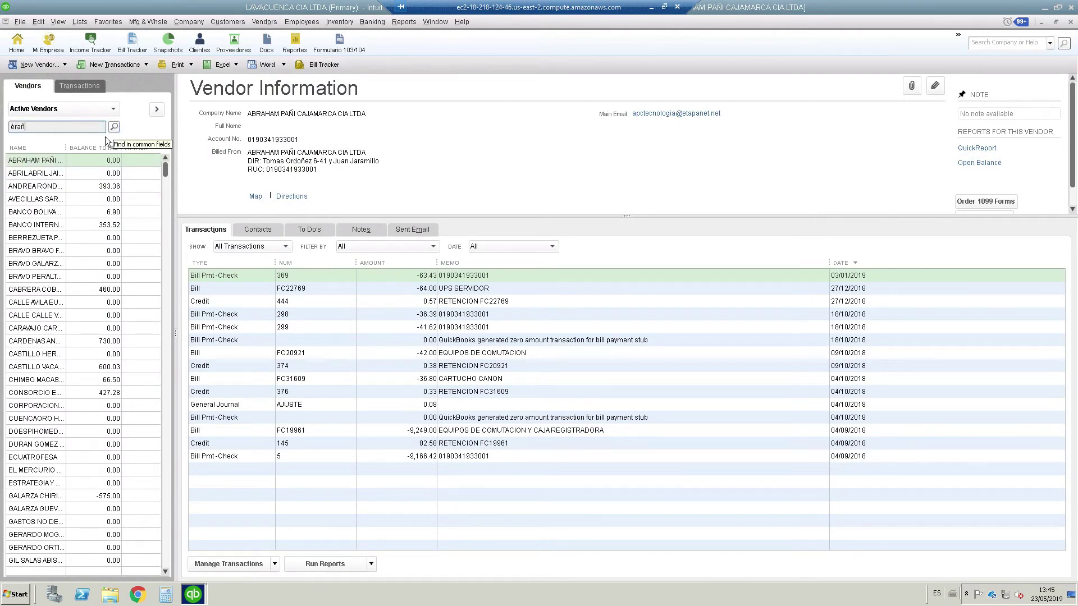
pyautogui.press('BackSpace')
pyautogui.press('BackSpace')
pyautogui.press('BackSpace')
pyautogui.press('BackSpace')
pyautogui.write('peralta')
pyautogui.press('Return')
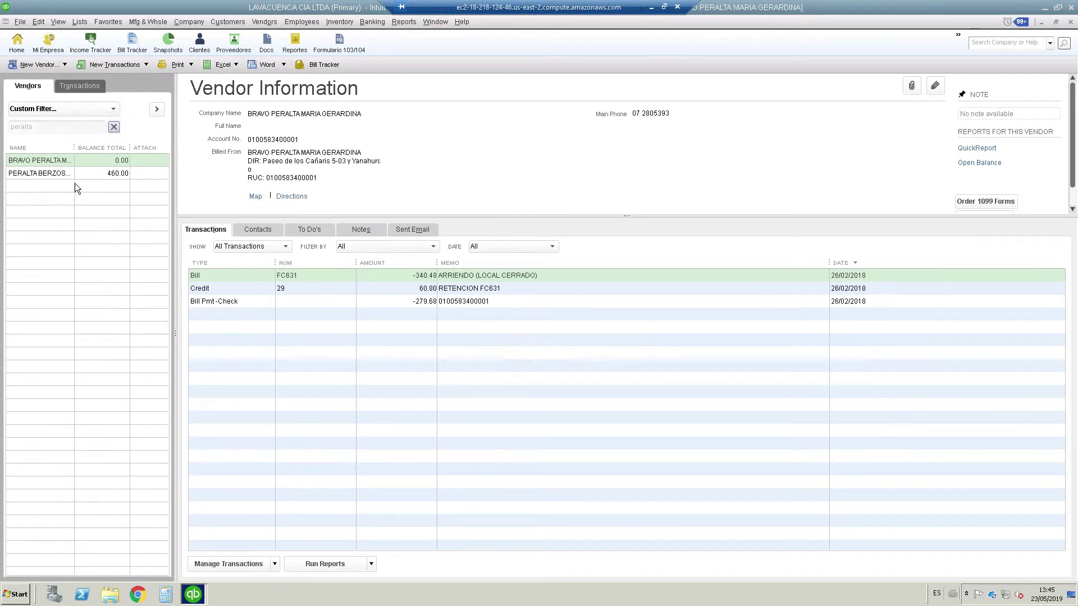
pyautogui.click(63, 172)
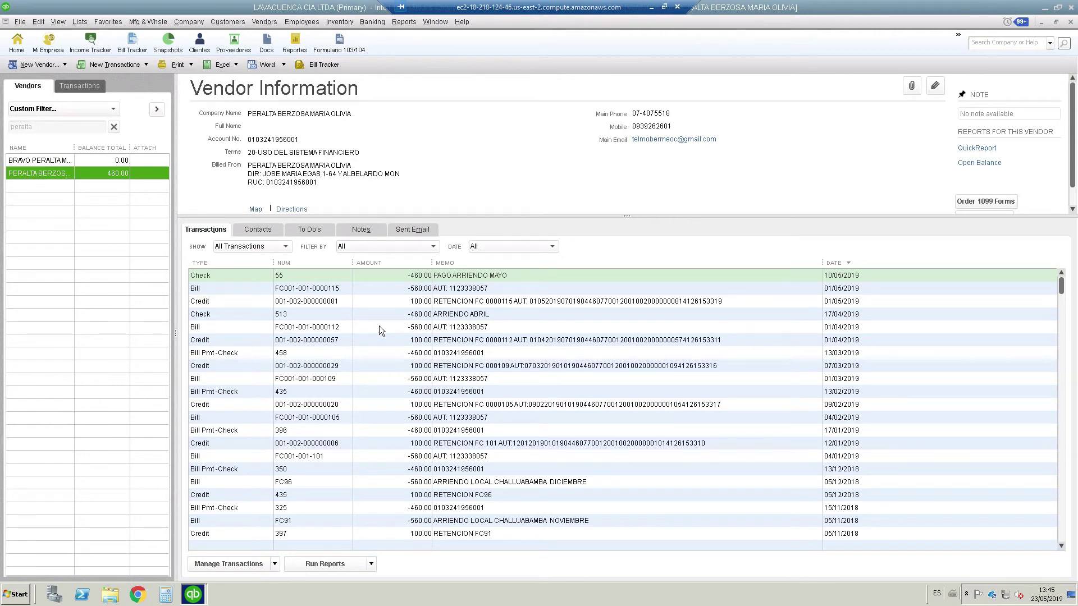
pyautogui.click(297, 352)
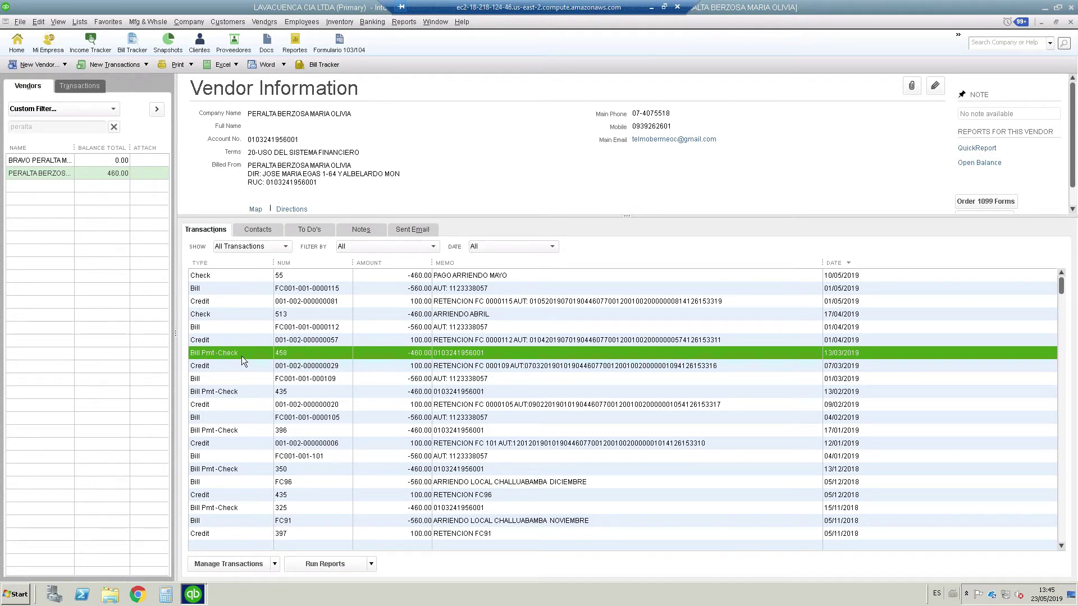
pyautogui.doubleClick(308, 353)
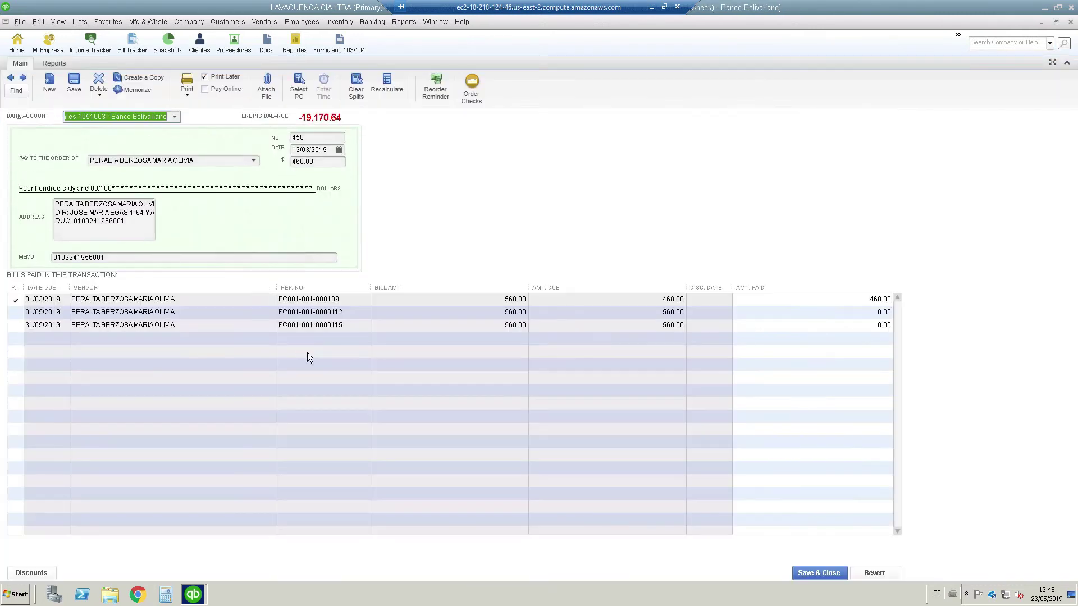
# Review which bill check 458 paid, then close the check payment
pyautogui.hotkey('ctrl', 'h')
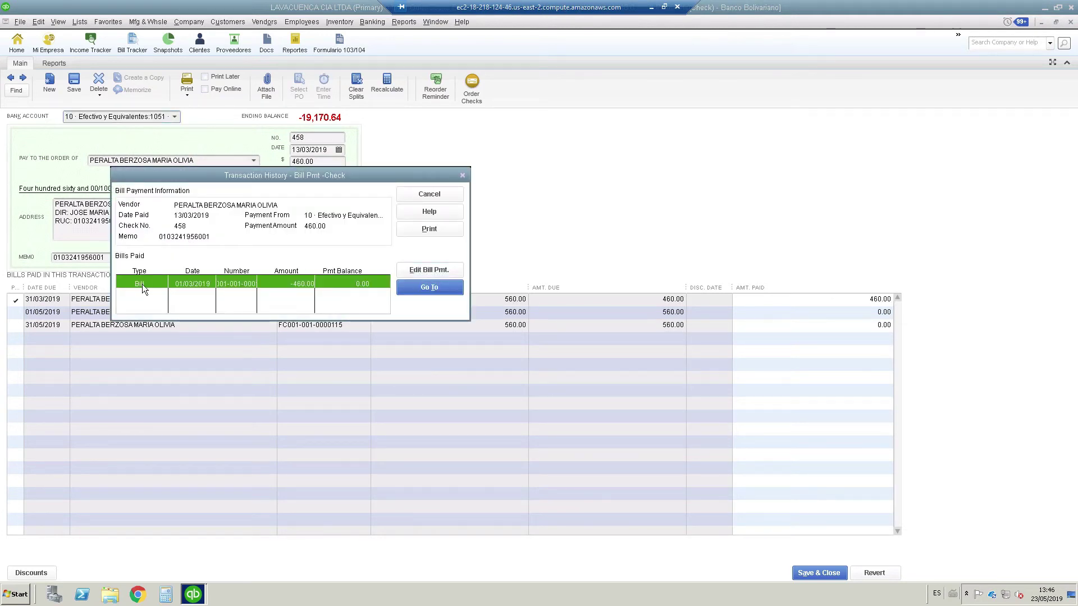
pyautogui.press('Escape')
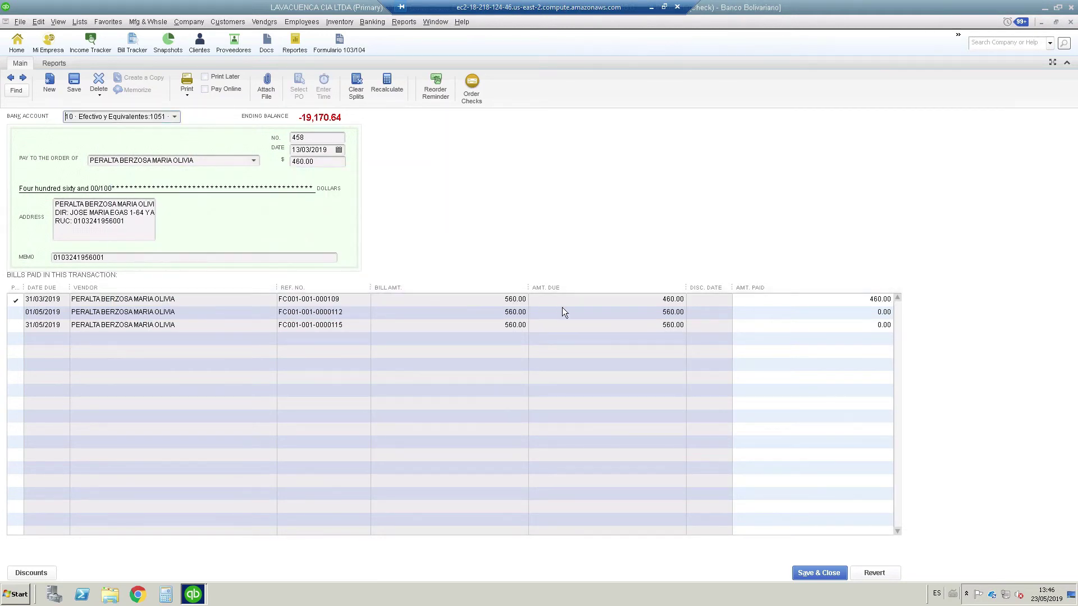
pyautogui.press('Escape')
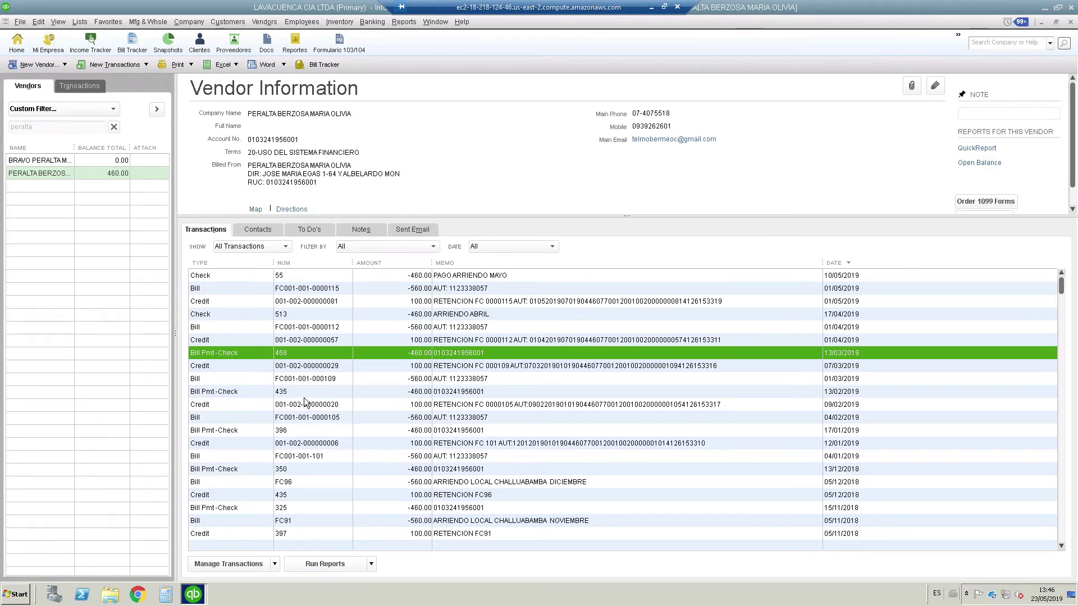
# Open the 560.00 bill and review its history: 100.00 credit plus 460.00 check, 0.00 balance
pyautogui.doubleClick(317, 383)
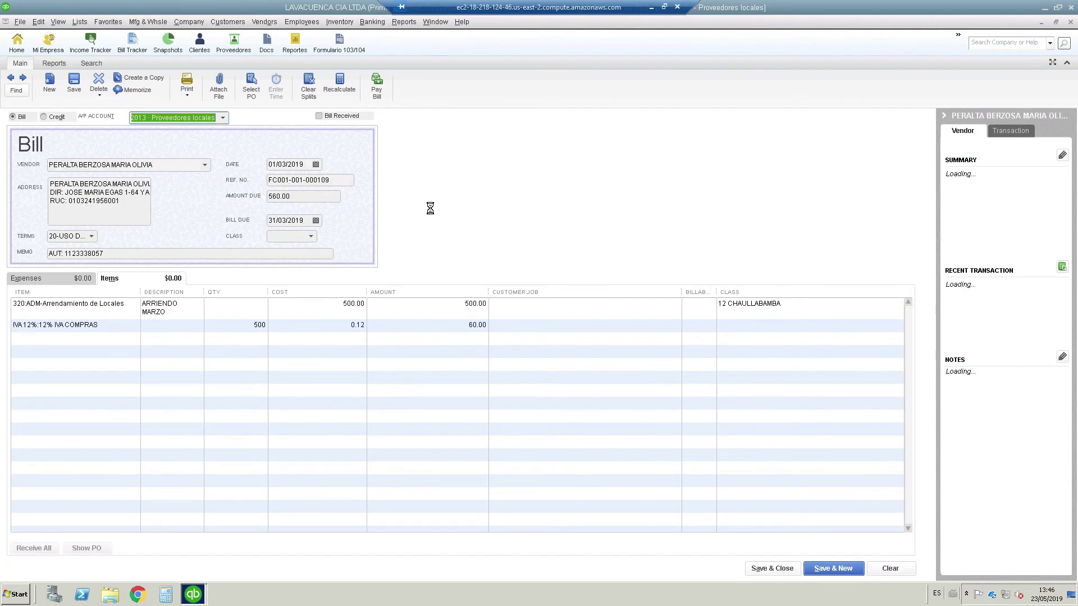
pyautogui.hotkey('ctrl', 'h')
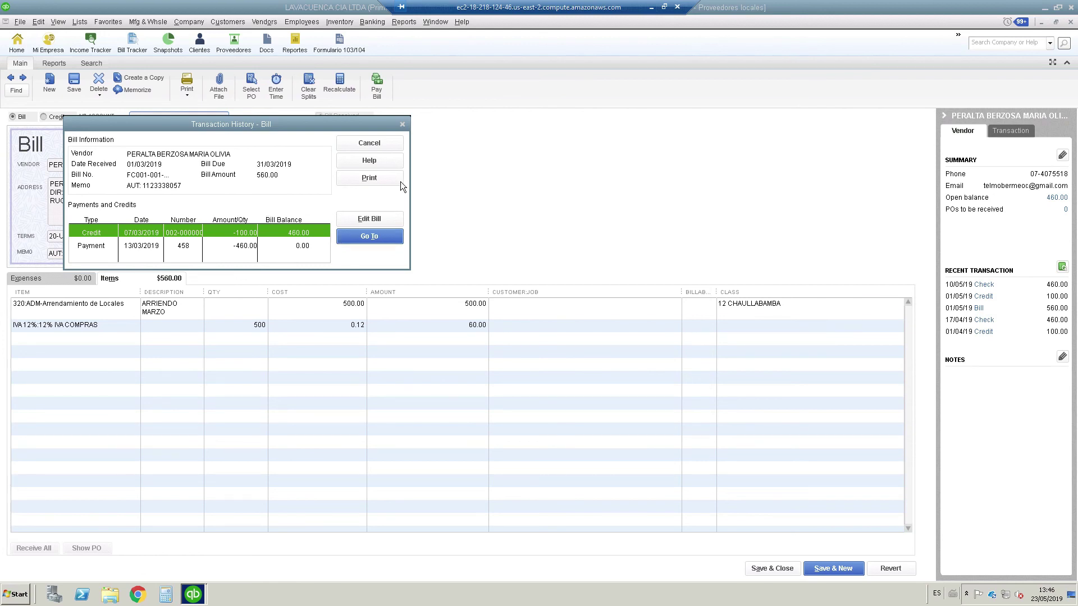
pyautogui.click(405, 124)
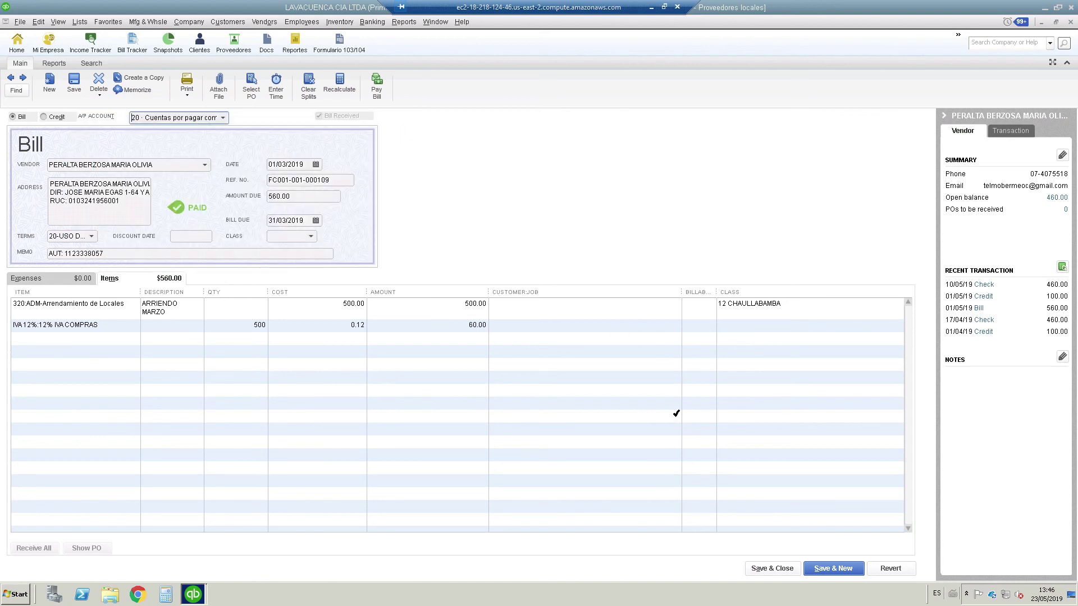